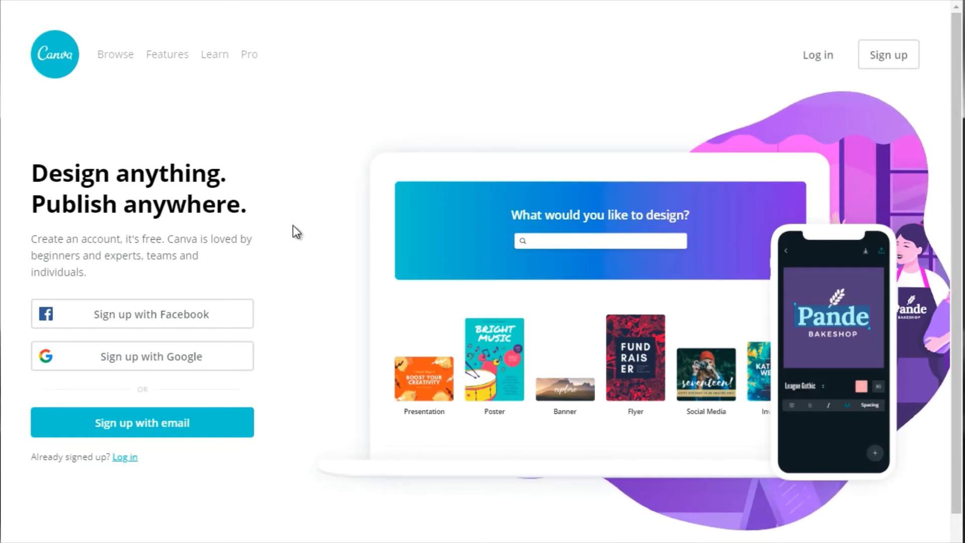
pyautogui.scroll(-1, 302, 243)
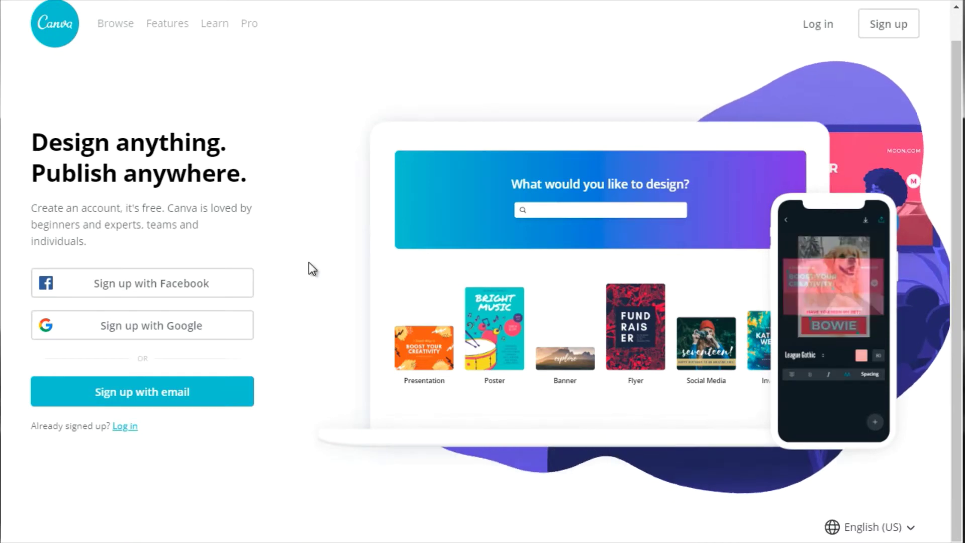
pyautogui.scroll(1, 308, 293)
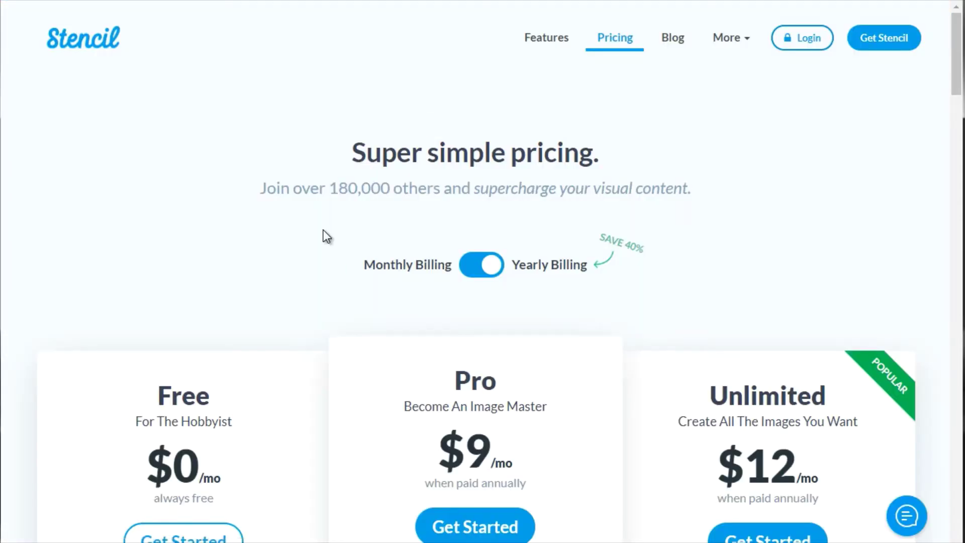
# Review the features and prices of the Free, Pro and Unlimited plans on the Stencil pricing page.
pyautogui.scroll(-5, 308, 232)
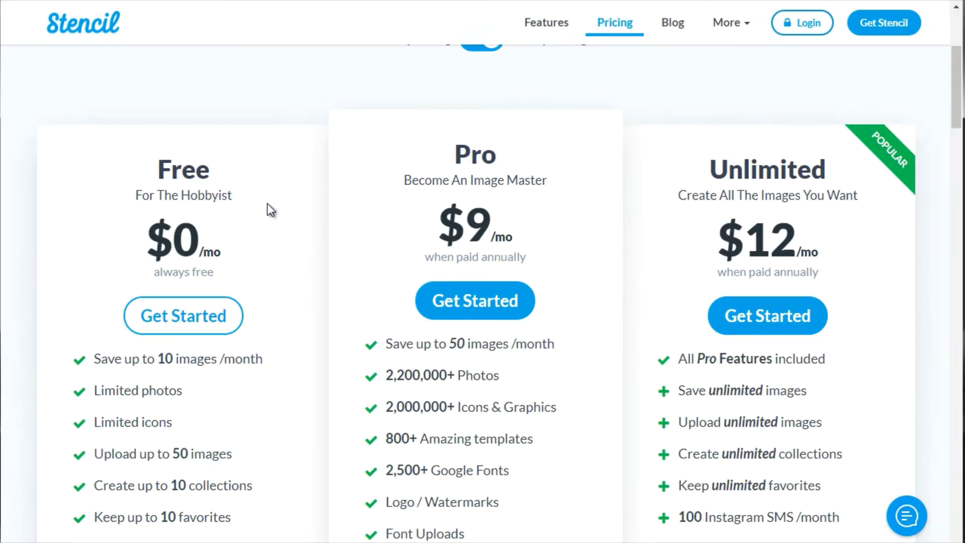
pyautogui.scroll(-5, 308, 217)
pyautogui.scroll(3, 302, 216)
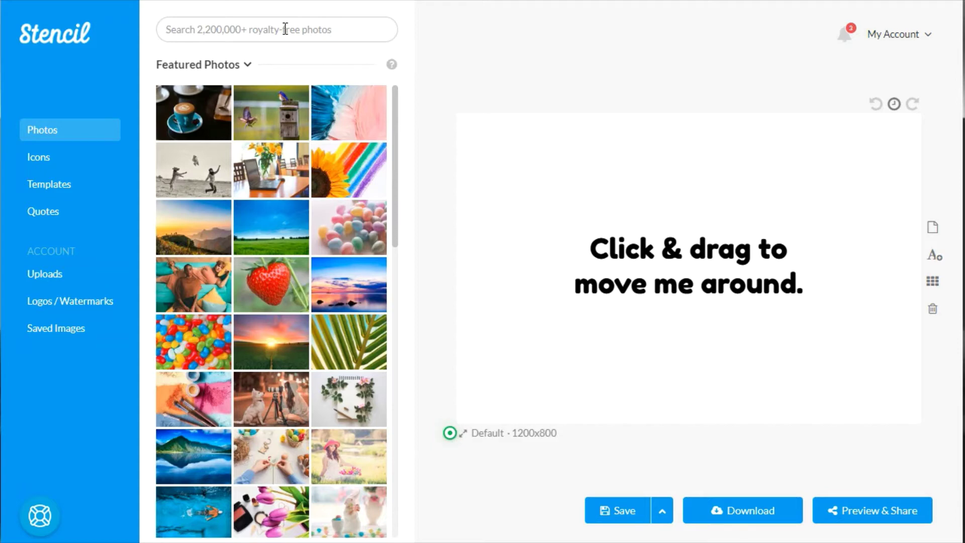
# Look through the available photo categories and collections for the featured photos.
pyautogui.click(232, 71)
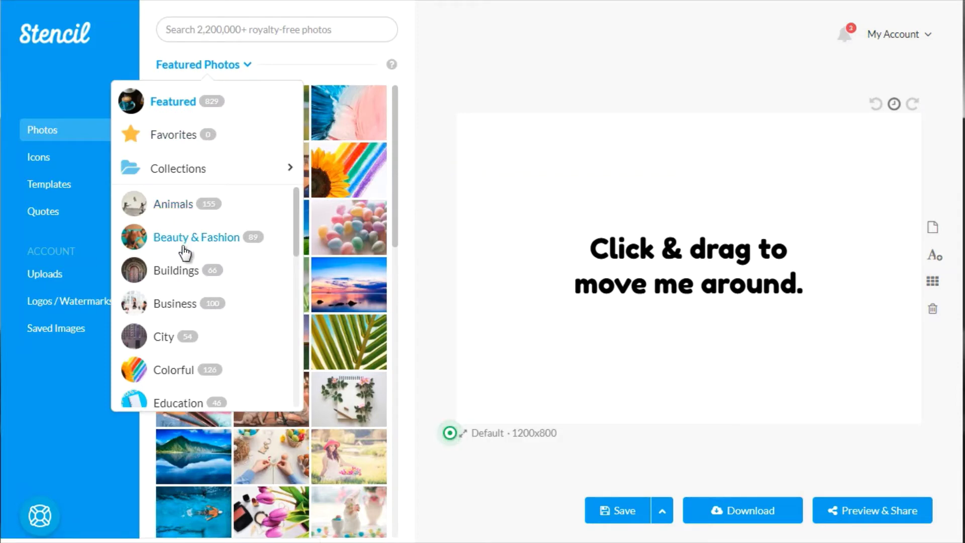
pyautogui.scroll(-3, 196, 327)
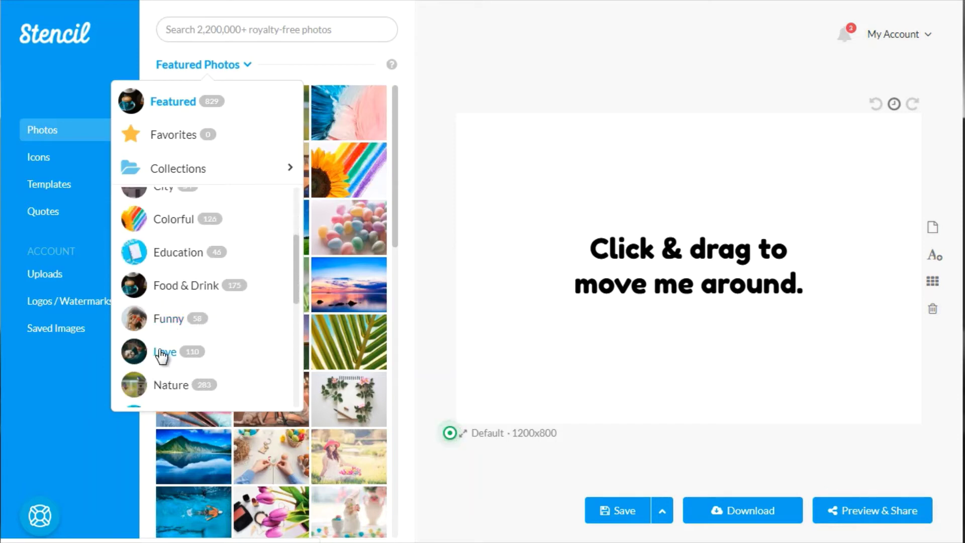
pyautogui.scroll(-2, 166, 331)
pyautogui.scroll(-2, 169, 327)
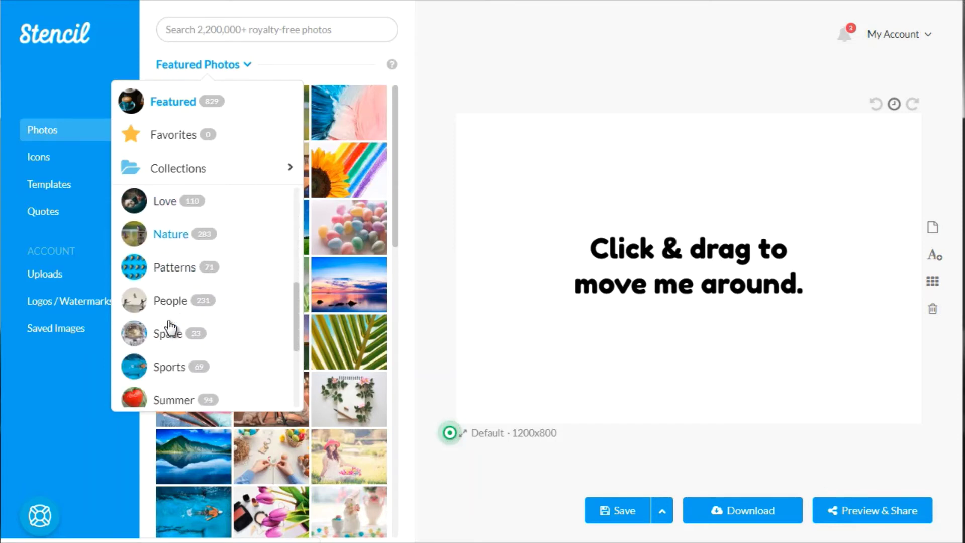
pyautogui.scroll(-3, 177, 307)
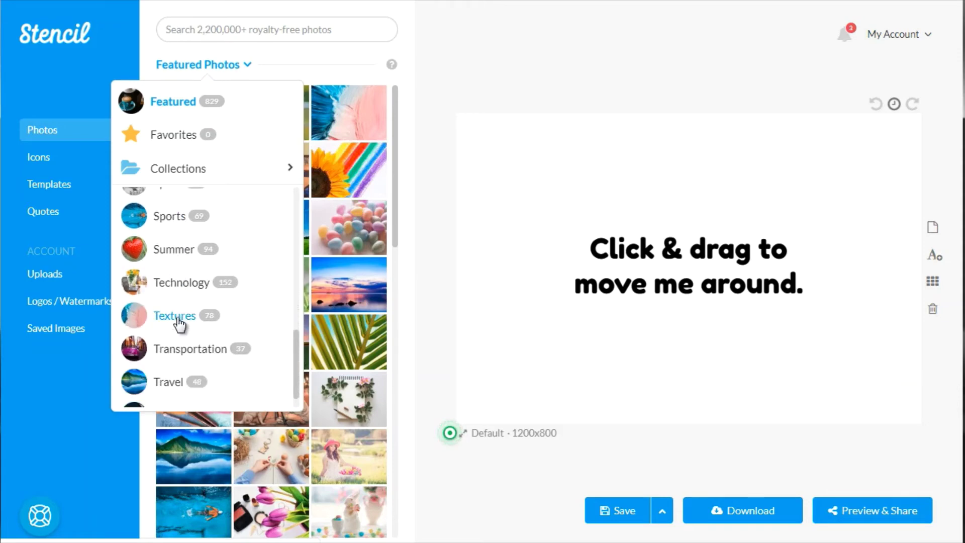
pyautogui.scroll(10, 179, 324)
pyautogui.click(191, 168)
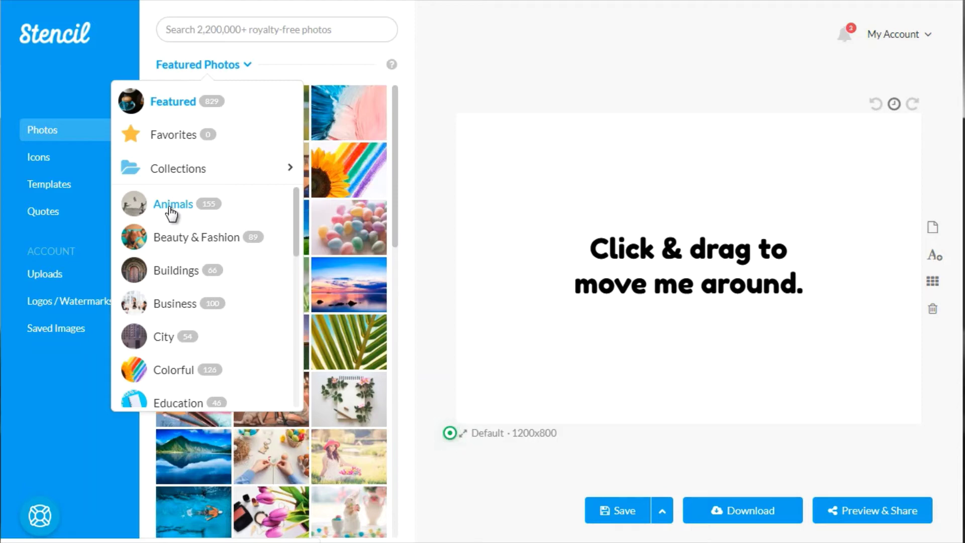
pyautogui.click(226, 25)
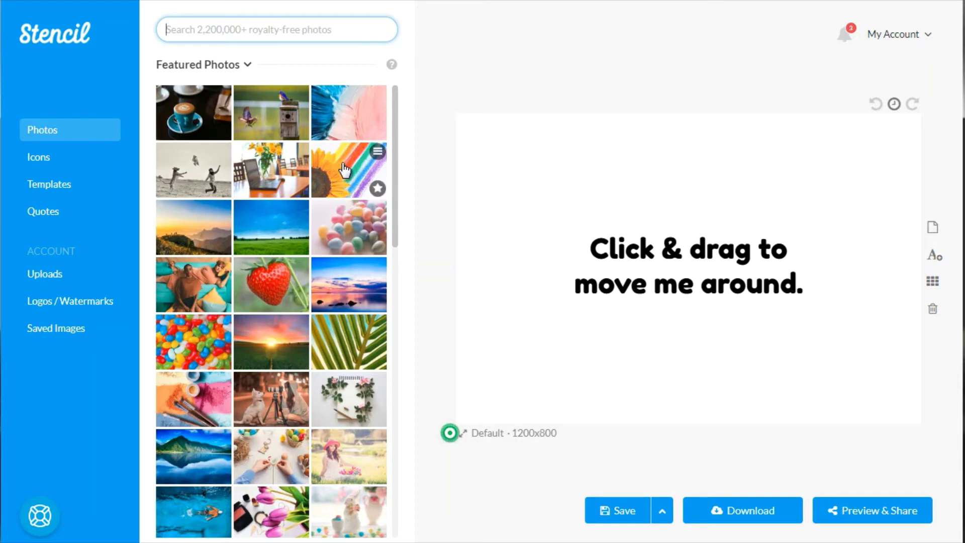
# Set the featured photo of pastel speckled eggs as the canvas background.
pyautogui.click(343, 232)
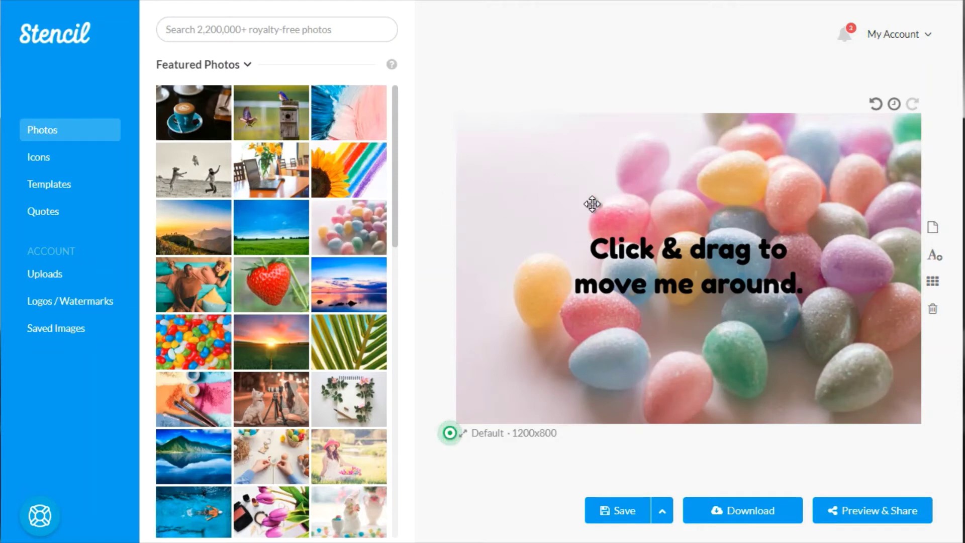
pyautogui.click(635, 258)
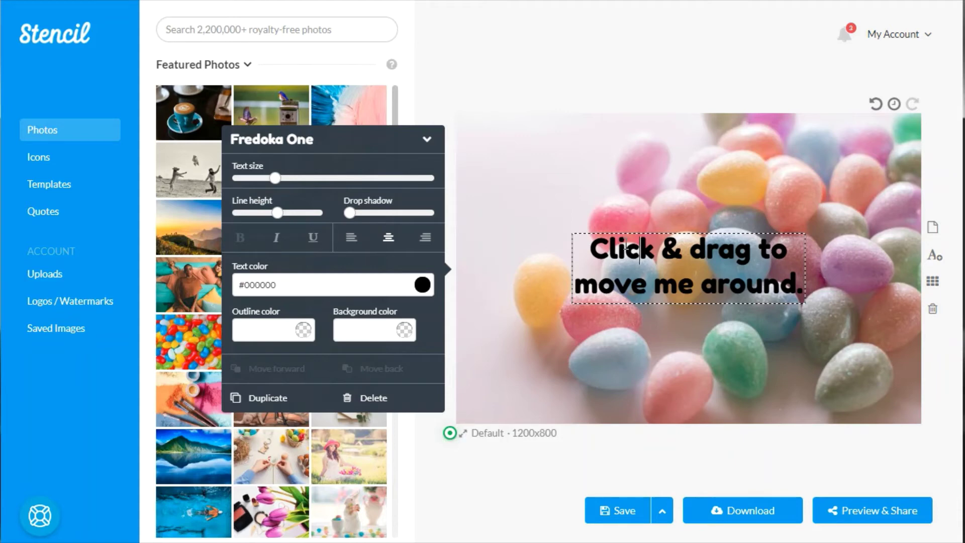
pyautogui.click(573, 63)
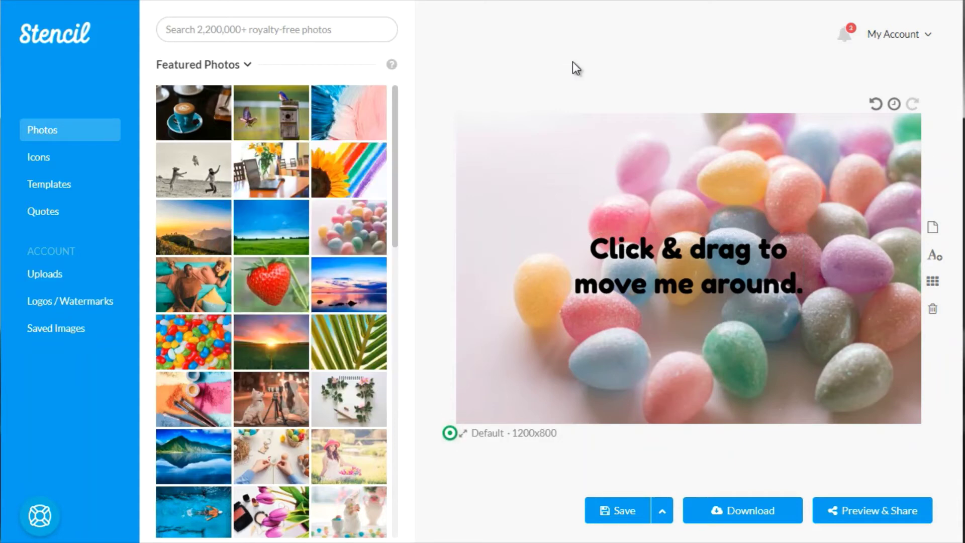
# Search the quotes library for "confidence".
pyautogui.click(38, 216)
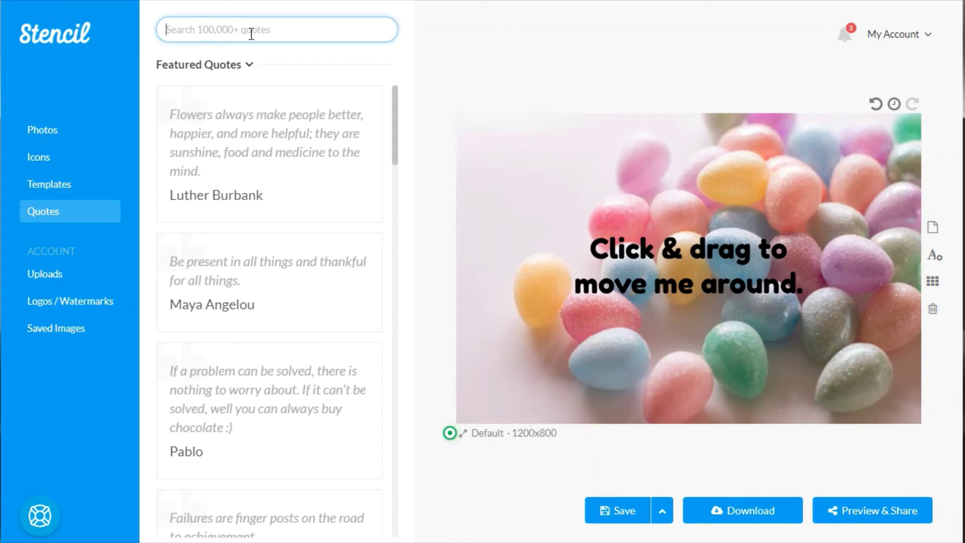
pyautogui.write('confi')
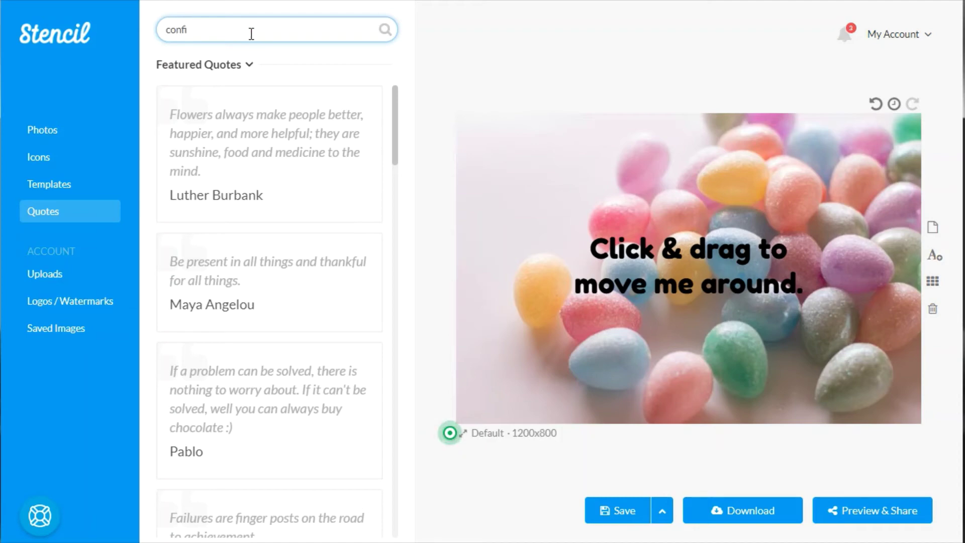
pyautogui.write('dence')
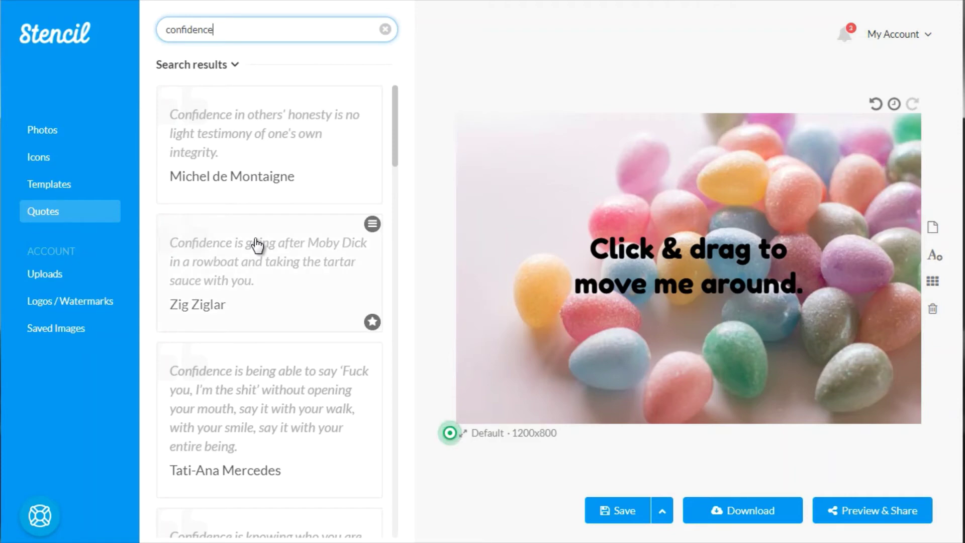
# Find the quote "Confidence is sexy!" among the search results and add it to the canvas.
pyautogui.scroll(-3, 256, 245)
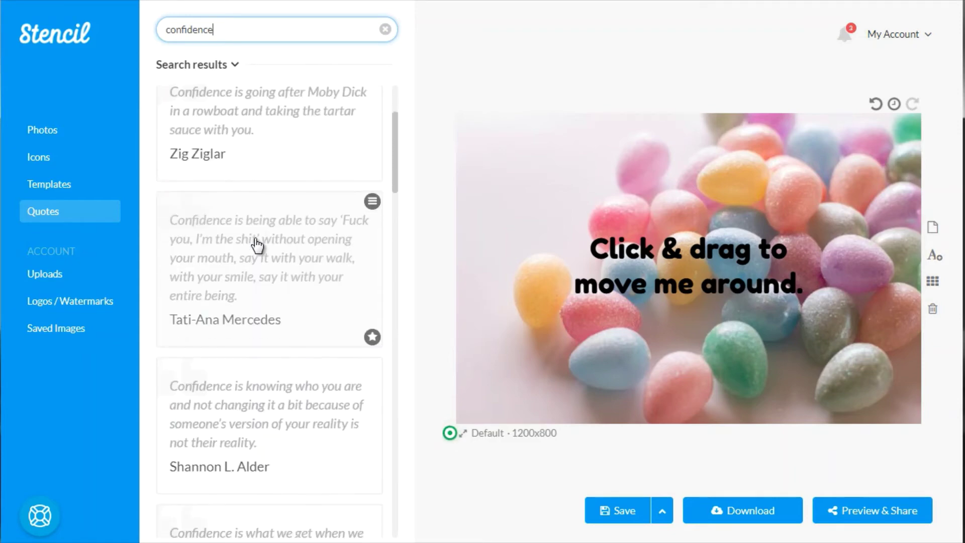
pyautogui.scroll(-3, 258, 245)
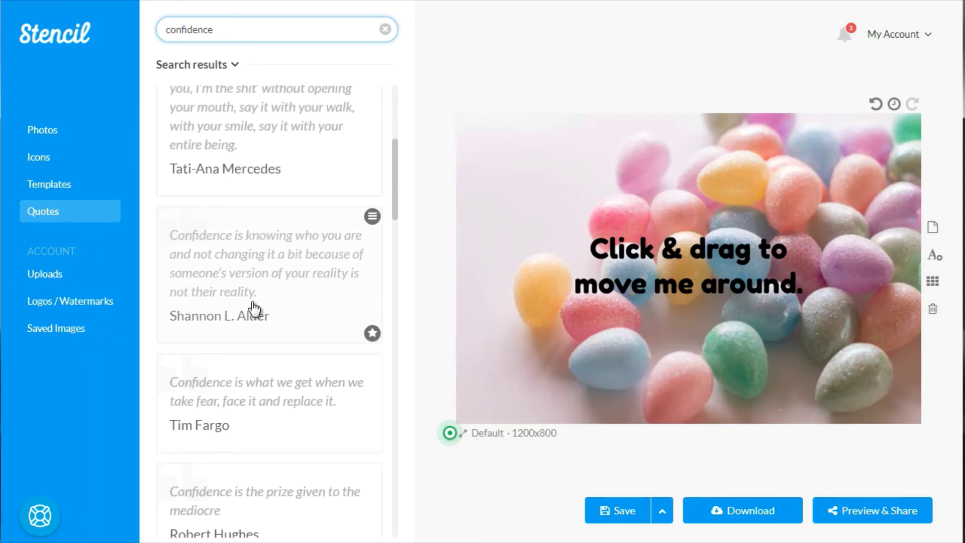
pyautogui.scroll(-2, 254, 309)
pyautogui.scroll(-2, 254, 388)
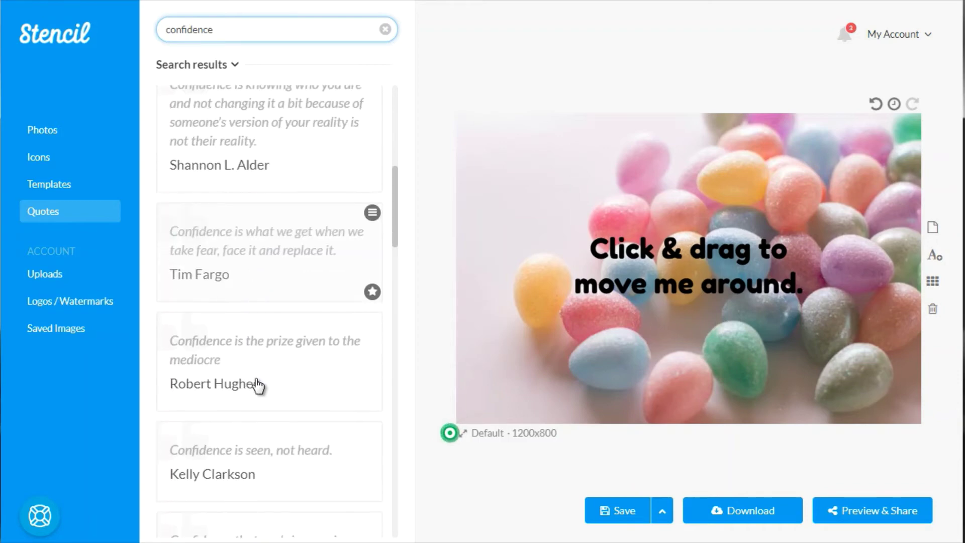
pyautogui.scroll(-1, 255, 387)
pyautogui.scroll(-3, 258, 385)
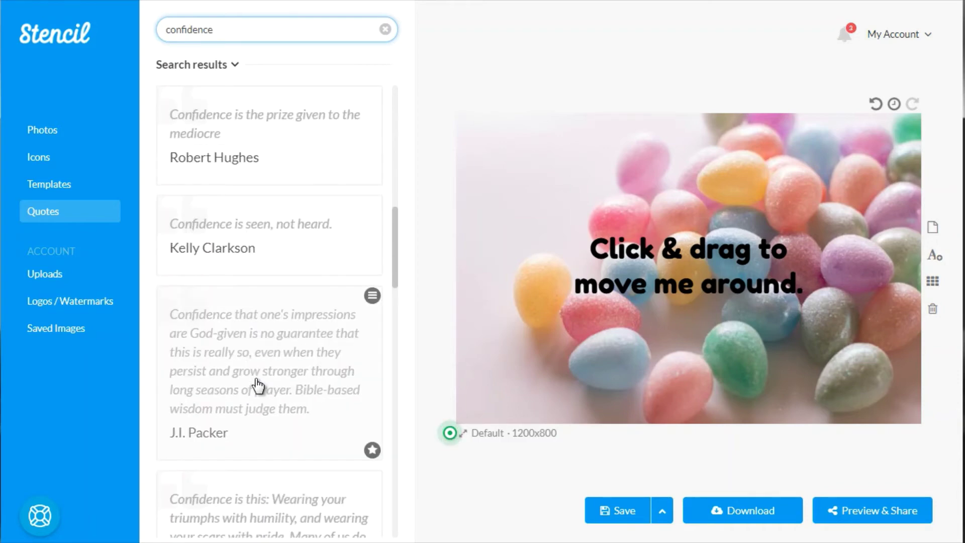
pyautogui.scroll(-3, 258, 385)
pyautogui.scroll(-2, 256, 387)
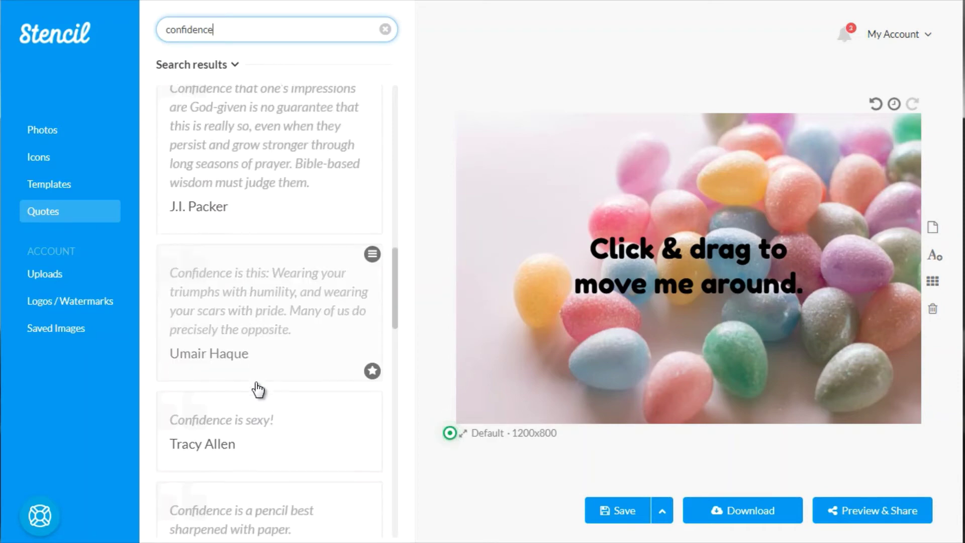
pyautogui.click(258, 446)
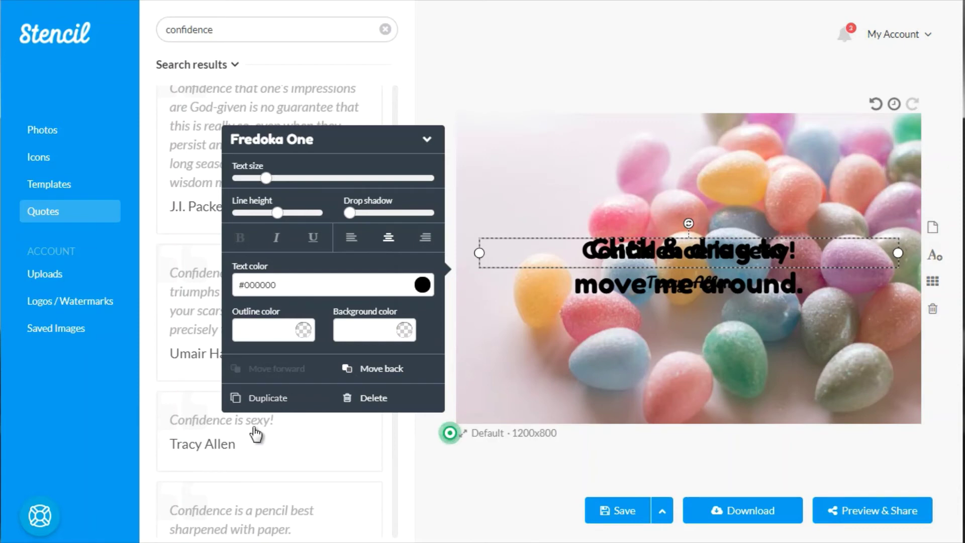
# Move the "Confidence is sexy!" text to the upper part of the image and delete the "Click & drag to move me around." placeholder.
pyautogui.click(603, 232)
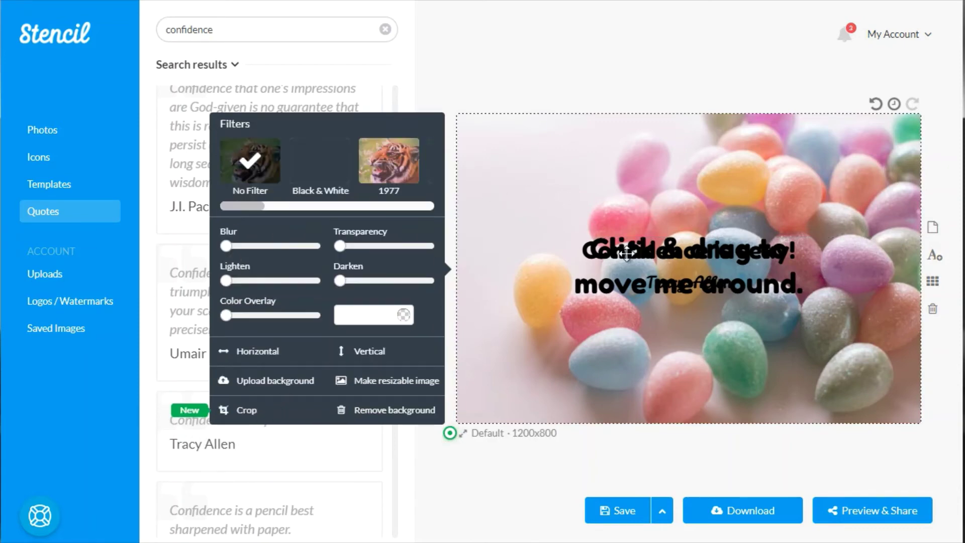
pyautogui.moveTo(626, 240); pyautogui.dragTo(679, 180)
pyautogui.click(636, 261)
pyautogui.press('Delete')
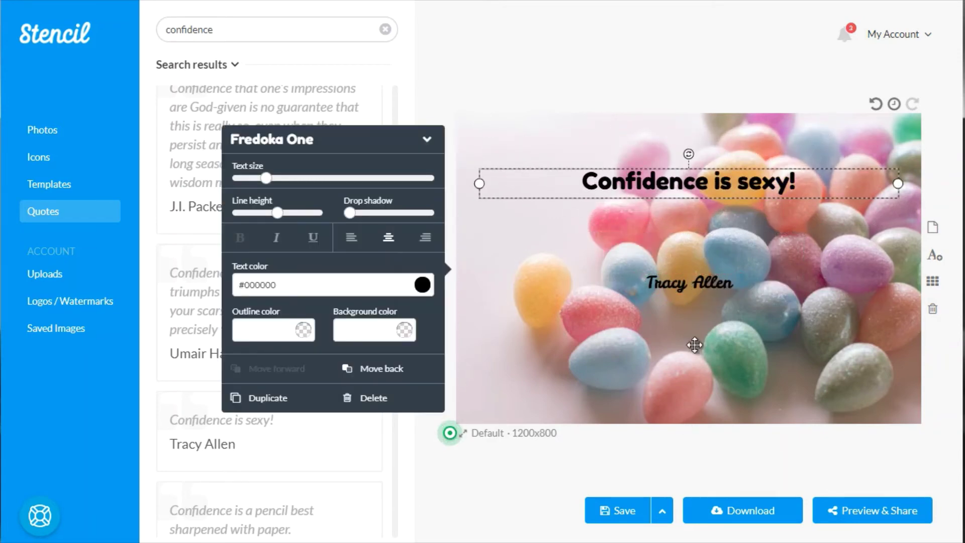
pyautogui.click(693, 321)
pyautogui.click(692, 284)
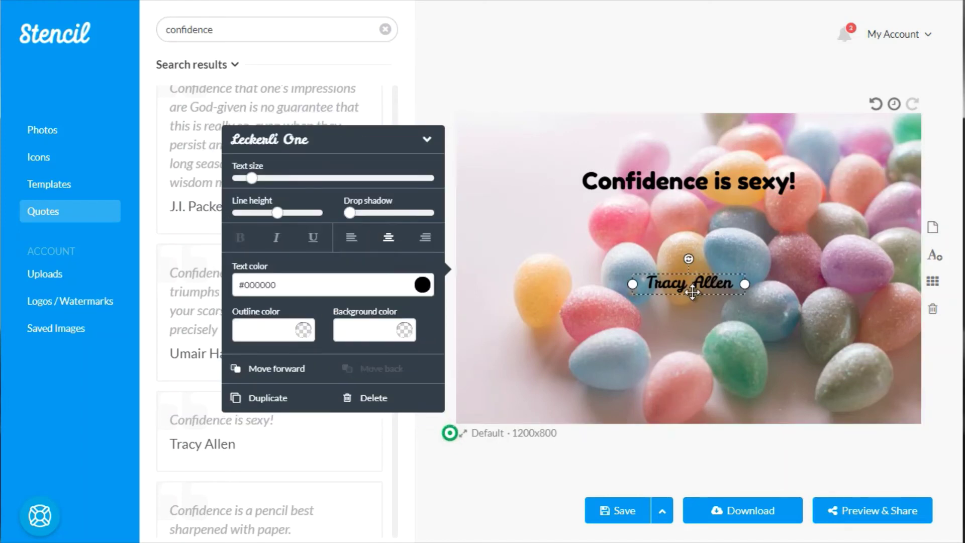
# Enlarge the "Confidence is sexy!" text, increase its line height and drop shadow, and underline it.
pyautogui.click(540, 173)
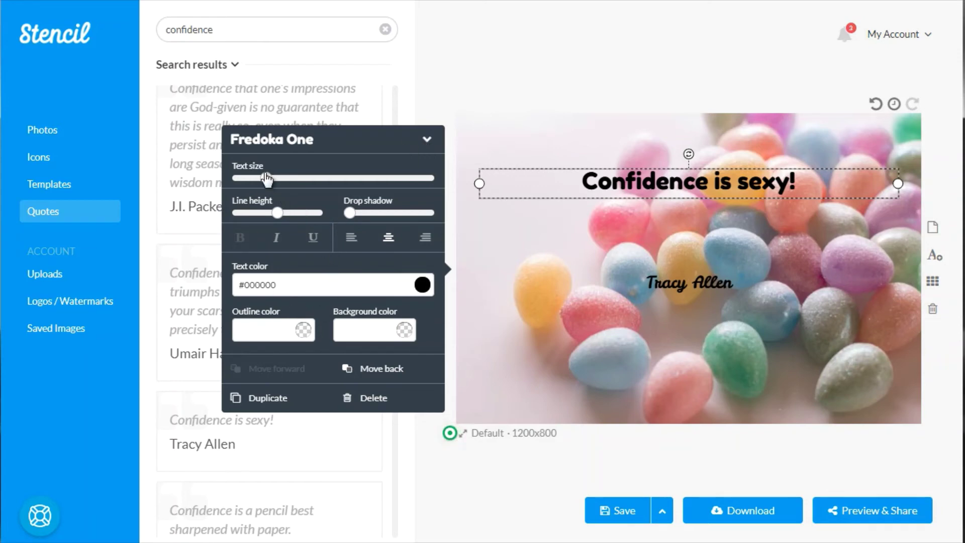
pyautogui.moveTo(264, 171); pyautogui.dragTo(411, 216)
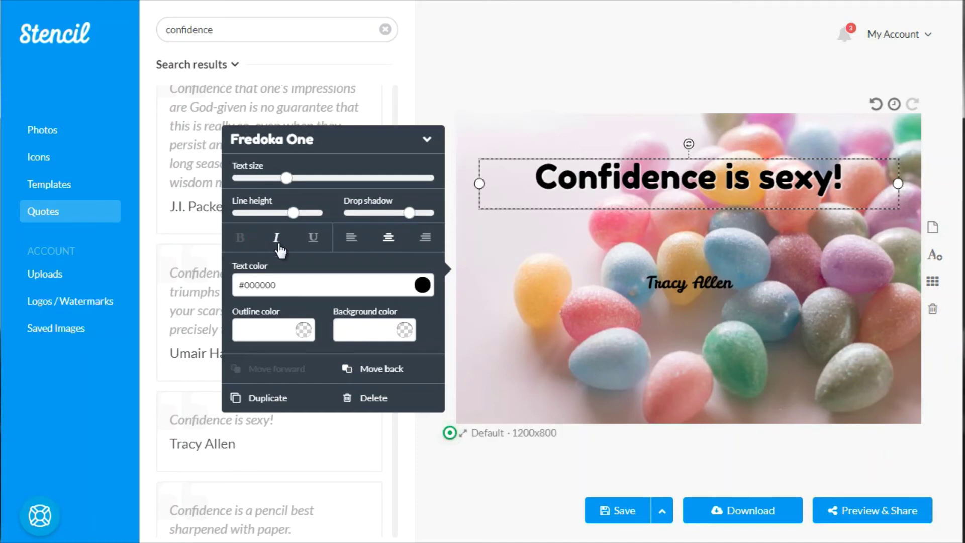
pyautogui.click(313, 239)
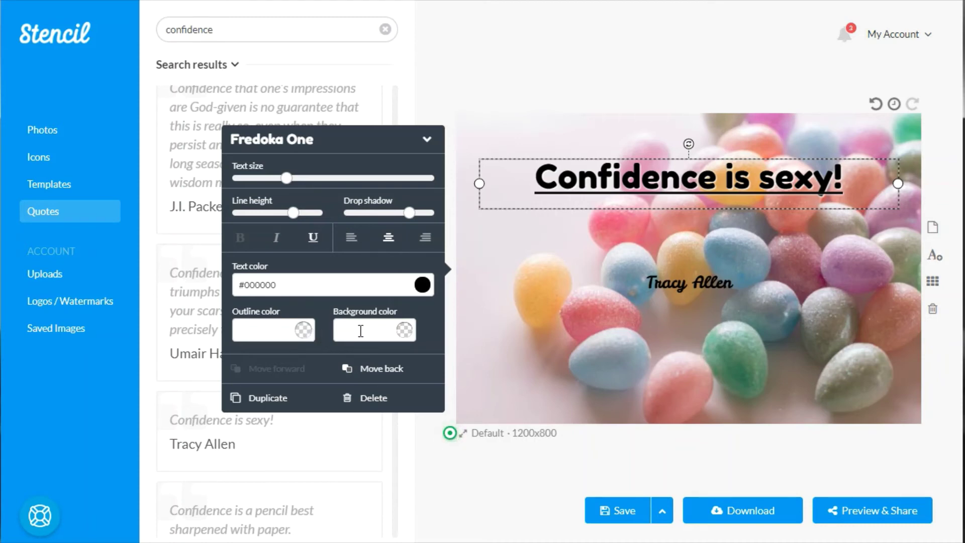
# Give the "Confidence is sexy!" text a dusty-pink #b08282 background and lower that background's opacity until it is mostly transparent.
pyautogui.click(404, 337)
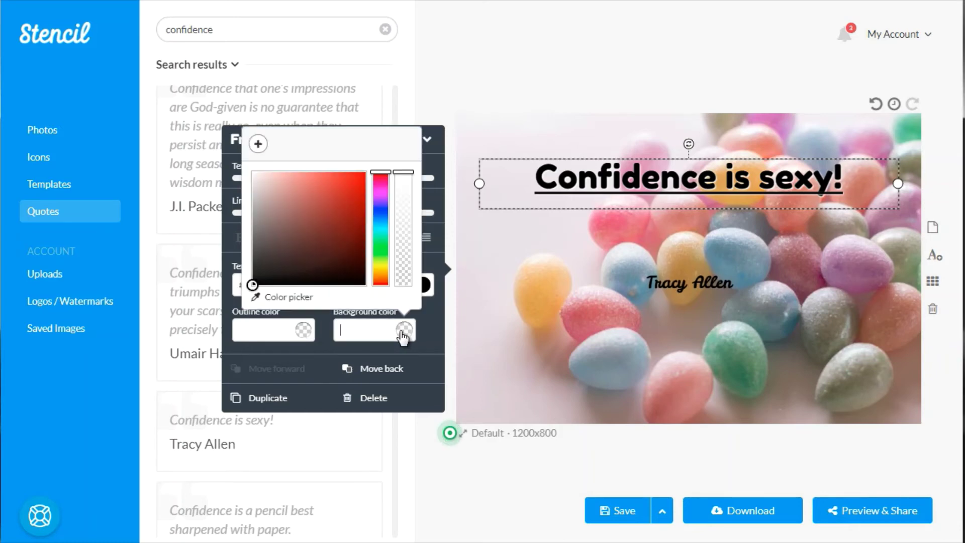
pyautogui.click(258, 172)
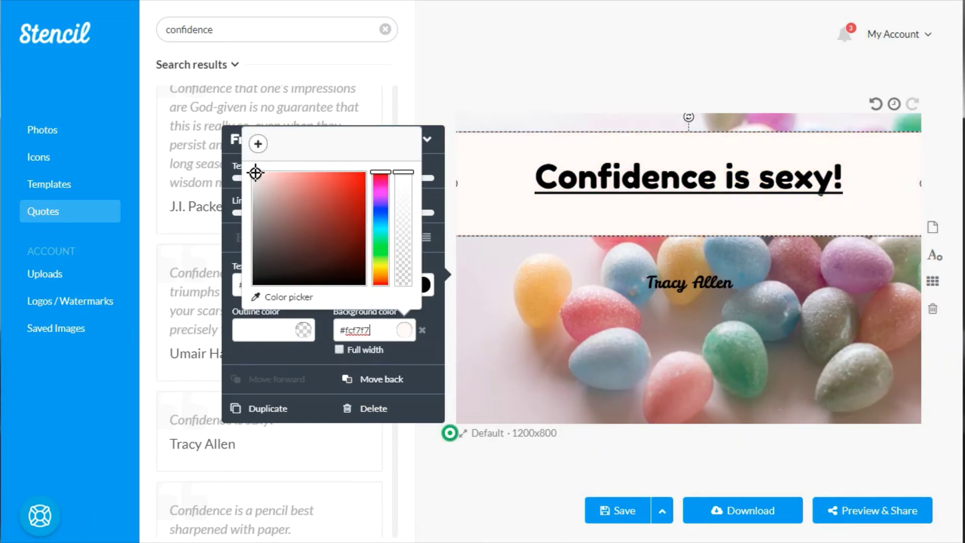
pyautogui.moveTo(257, 172); pyautogui.dragTo(281, 207)
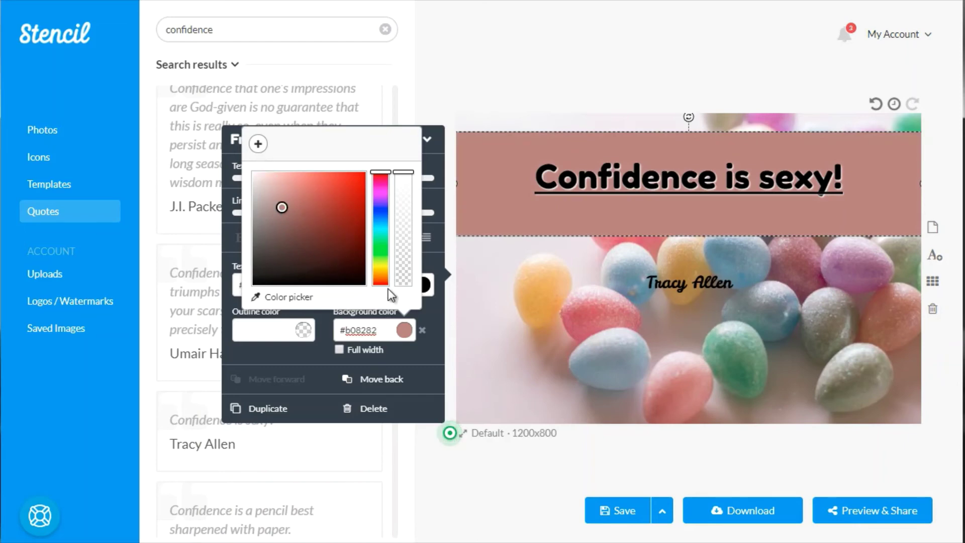
pyautogui.moveTo(401, 197); pyautogui.dragTo(408, 153)
pyautogui.moveTo(409, 204); pyautogui.dragTo(403, 267)
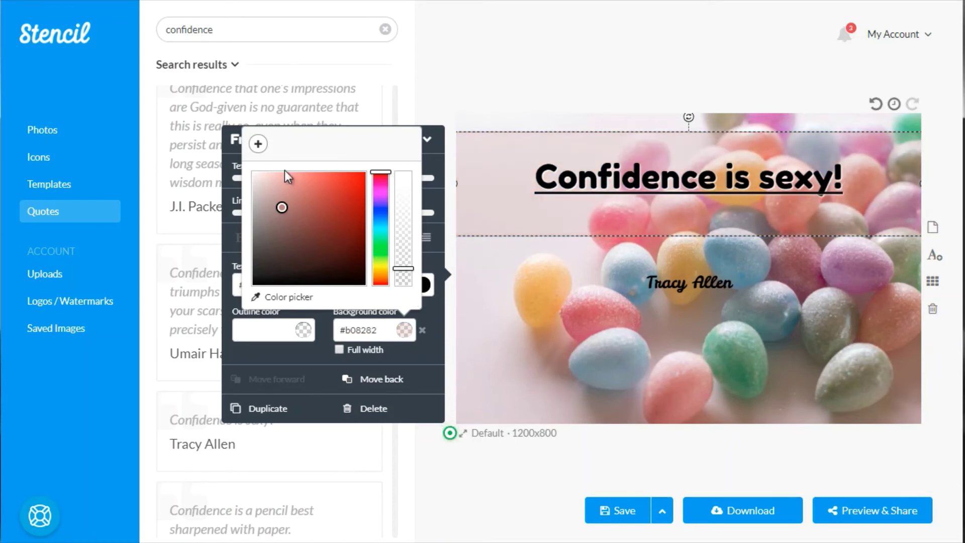
pyautogui.click(426, 164)
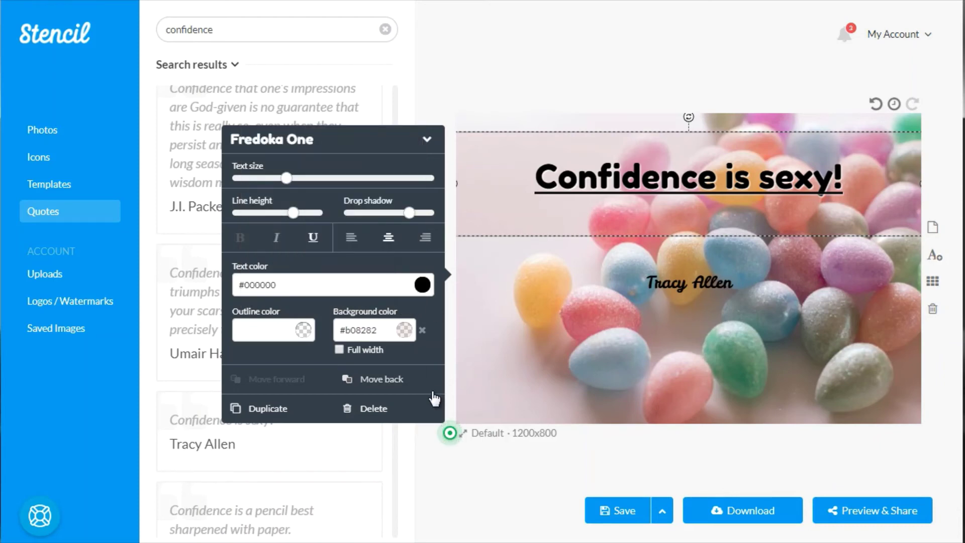
pyautogui.click(493, 481)
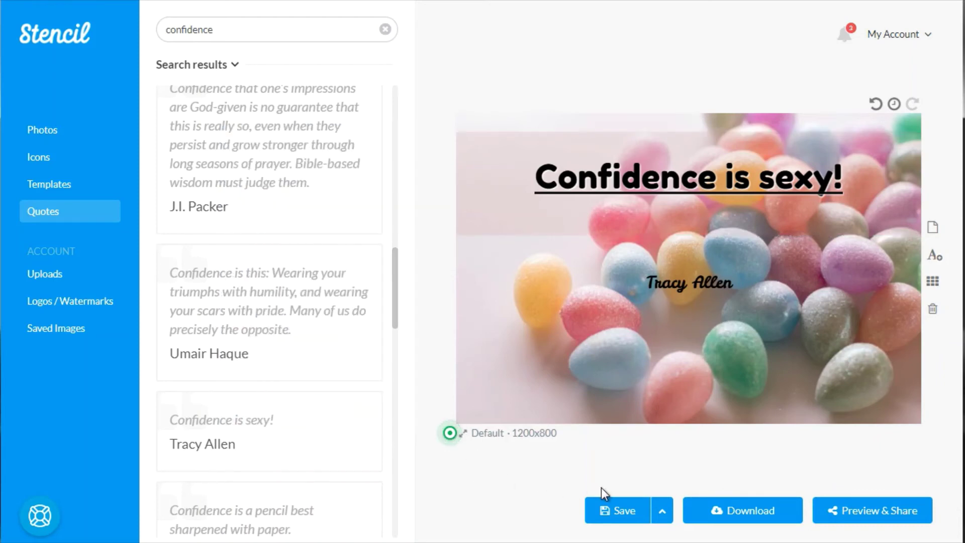
# Check the alternative save options and save the "Confidence is sexy!" design as an image.
pyautogui.click(662, 510)
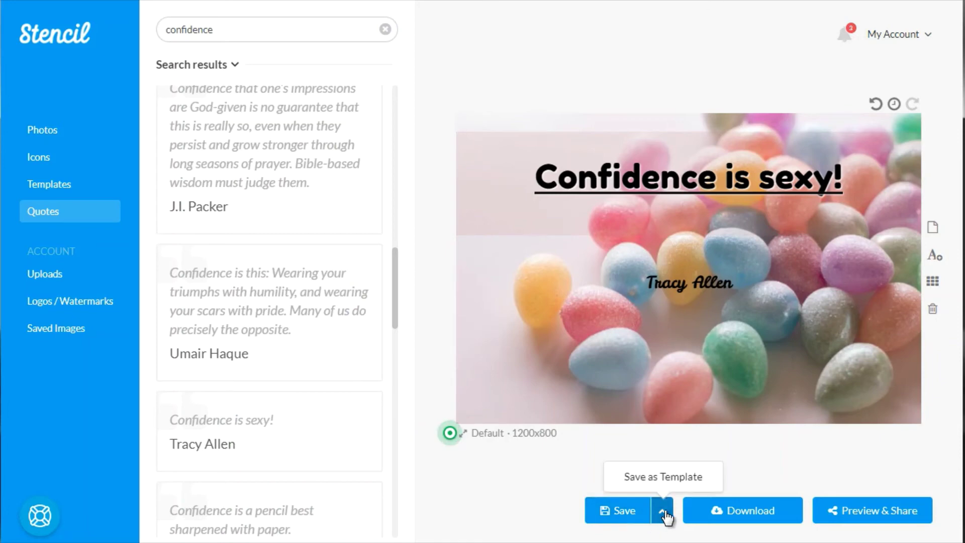
pyautogui.click(529, 478)
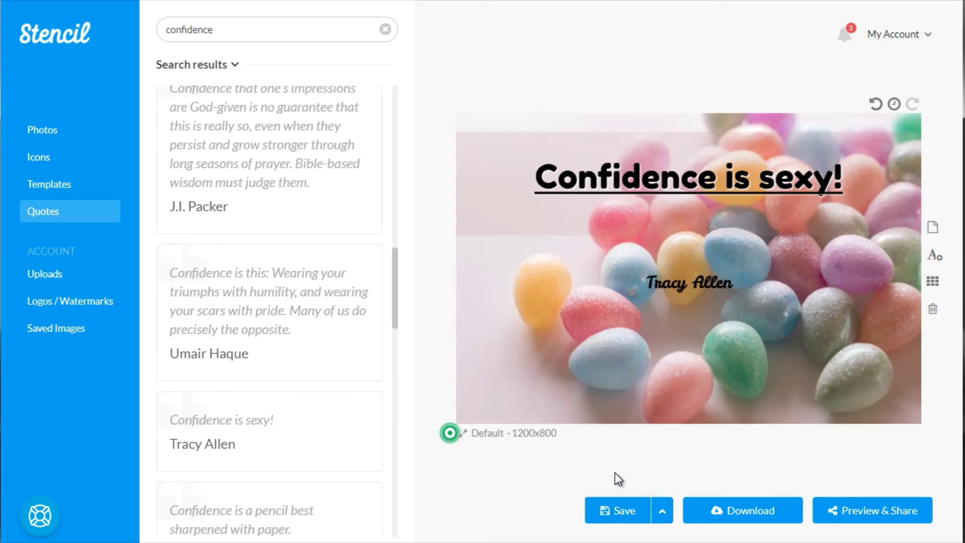
pyautogui.click(626, 513)
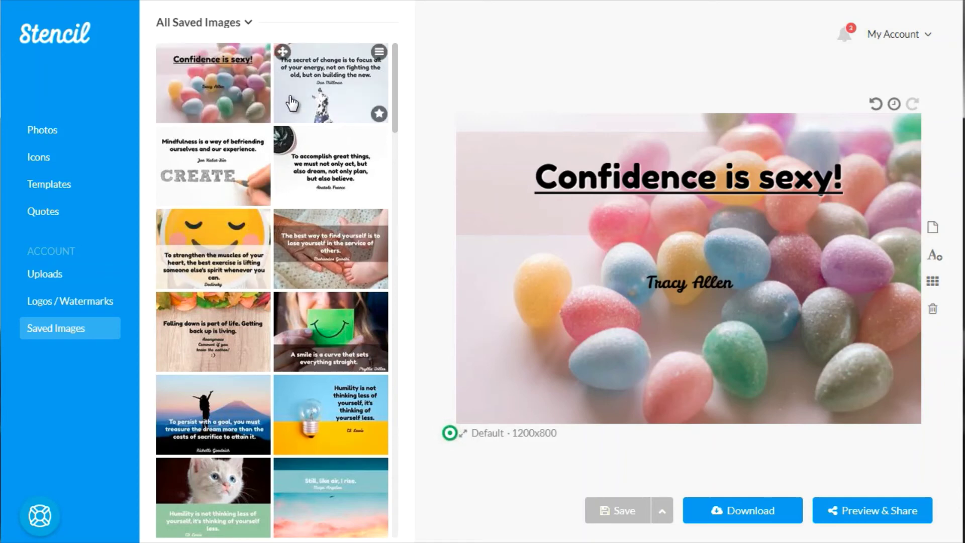
# Find the black-and-white portrait of a woman with orange and blue edges among the featured templates and load it onto the canvas.
pyautogui.click(37, 191)
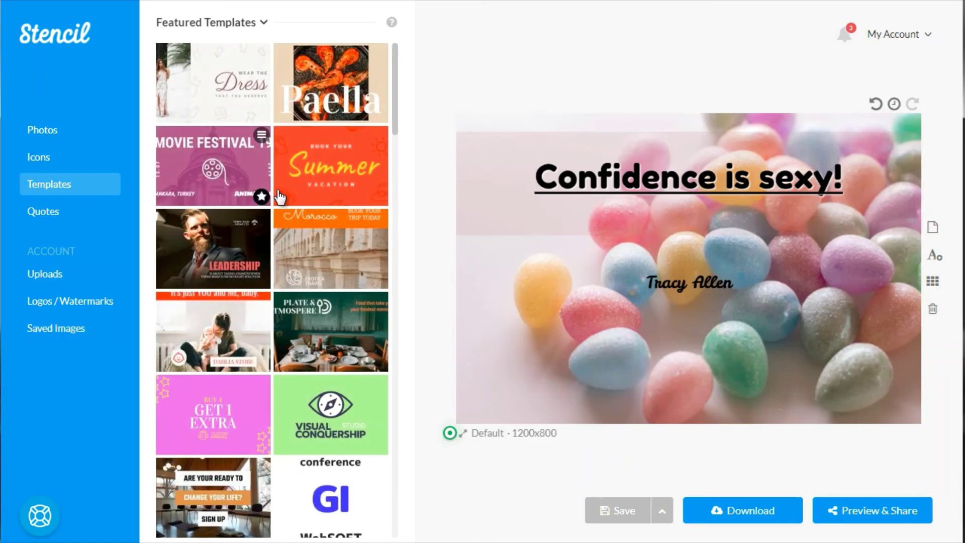
pyautogui.scroll(-5, 304, 201)
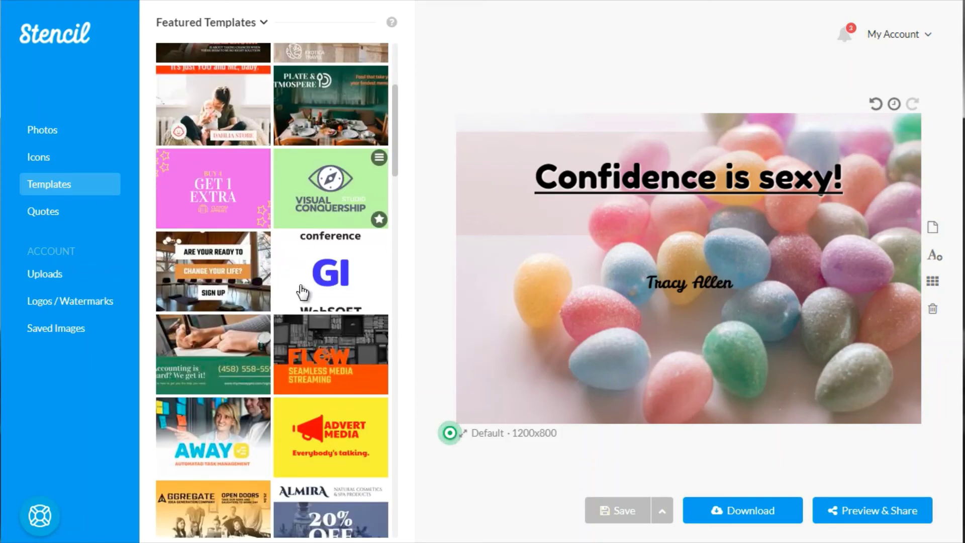
pyautogui.scroll(-2, 230, 208)
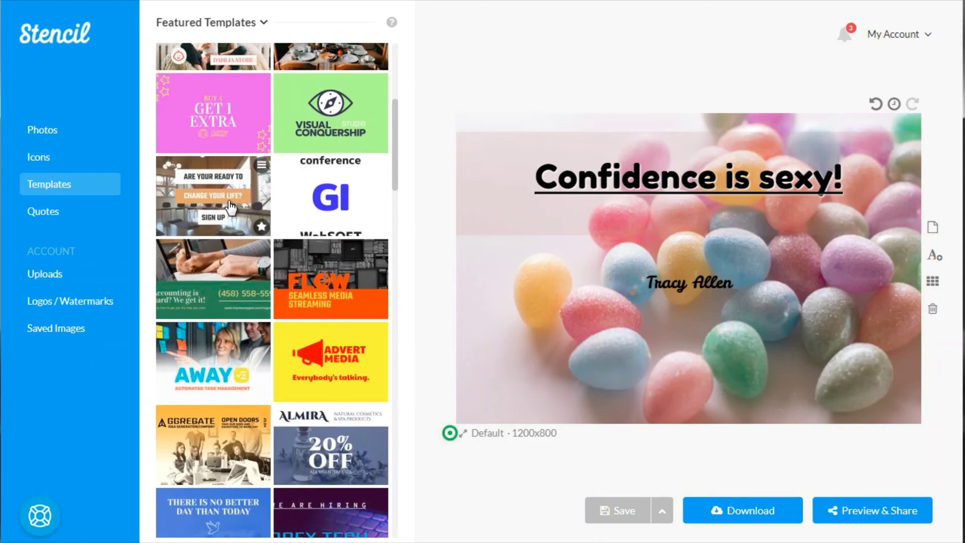
pyautogui.scroll(-3, 231, 207)
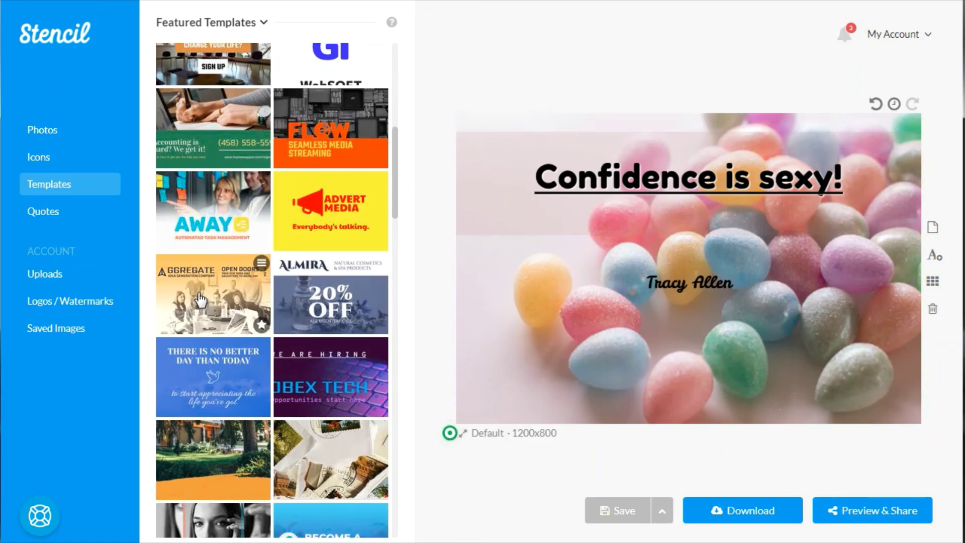
pyautogui.scroll(-3, 201, 299)
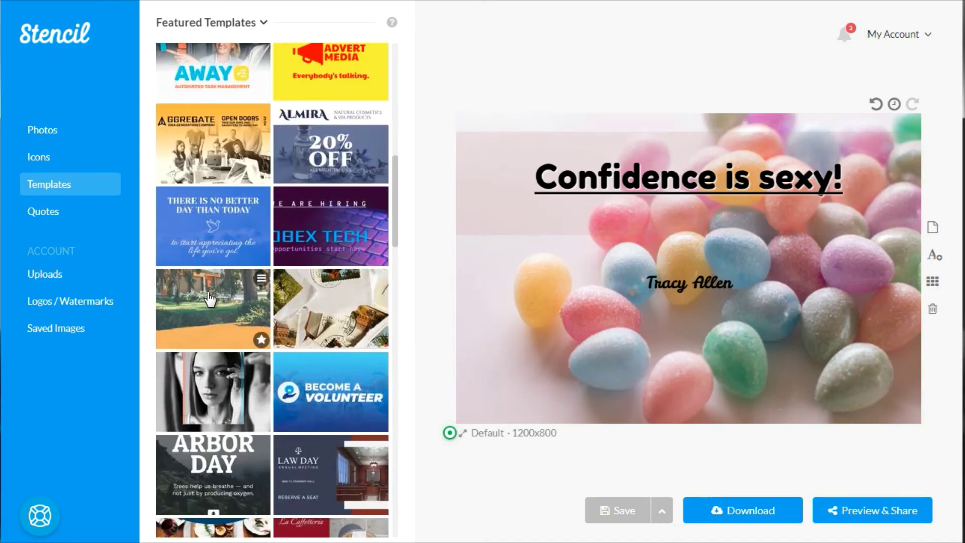
pyautogui.scroll(-1, 287, 311)
pyautogui.scroll(-2, 287, 311)
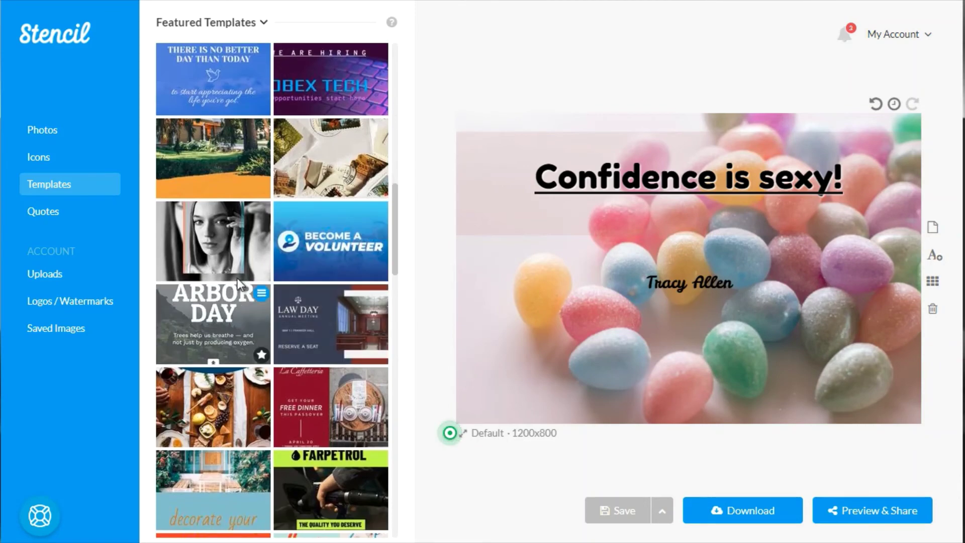
pyautogui.click(236, 238)
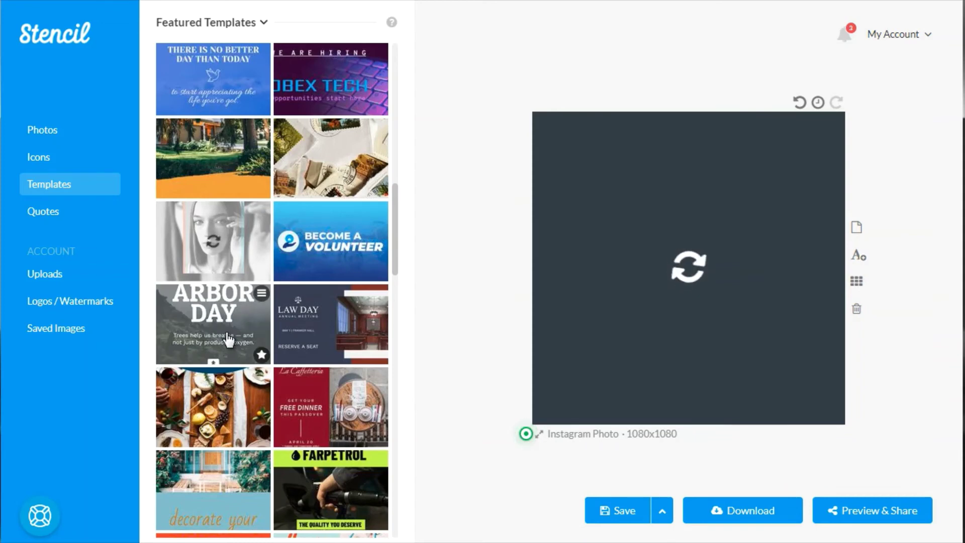
# Browse further featured templates and view the filter and adjustment options for the portrait template's background.
pyautogui.scroll(-1, 229, 339)
pyautogui.scroll(-2, 228, 339)
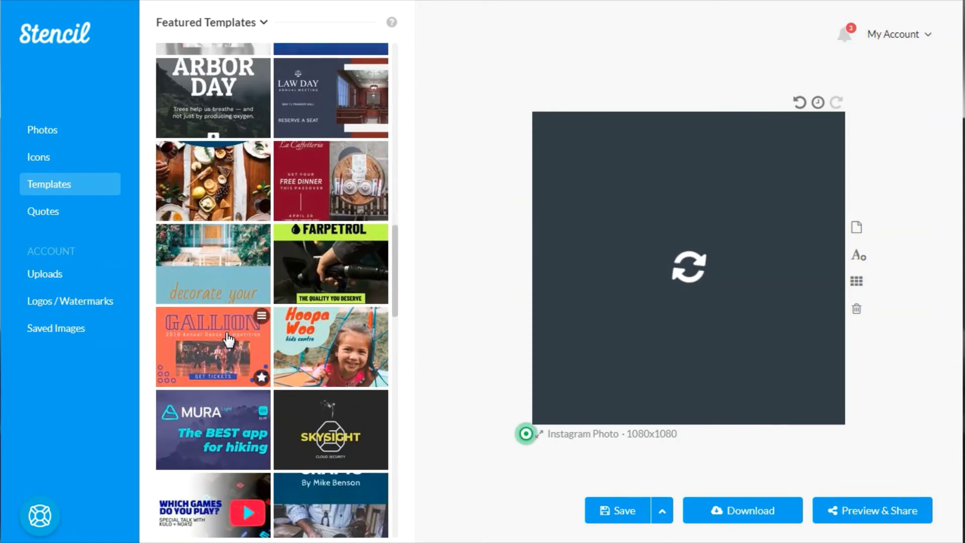
pyautogui.scroll(-1, 229, 339)
pyautogui.scroll(-3, 229, 339)
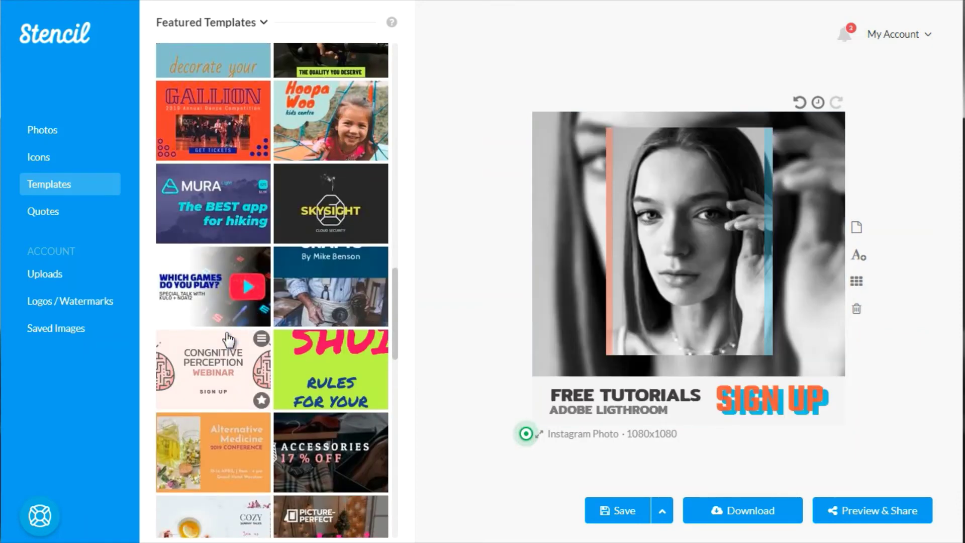
pyautogui.click(586, 187)
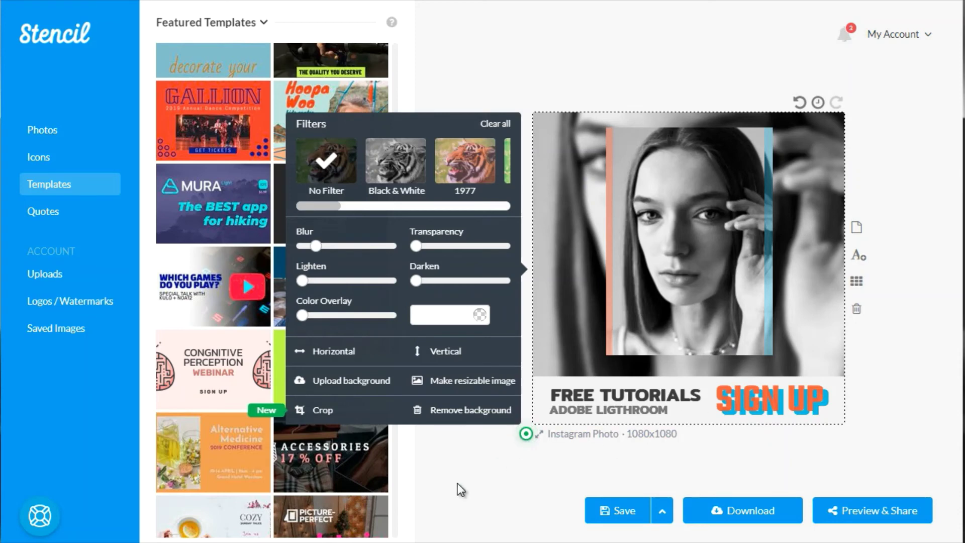
pyautogui.click(463, 470)
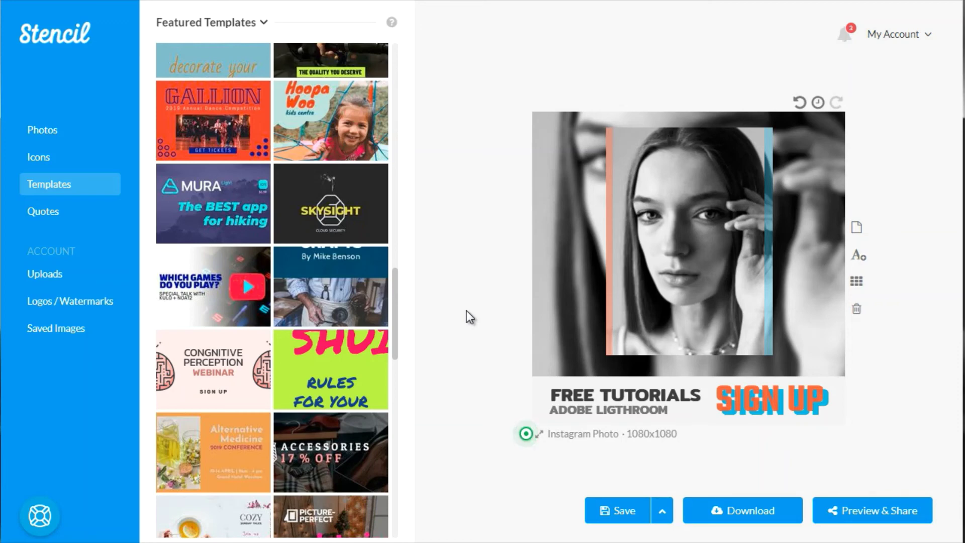
# Look through more featured templates and check the stock photos and uploaded images libraries.
pyautogui.scroll(-3, 239, 297)
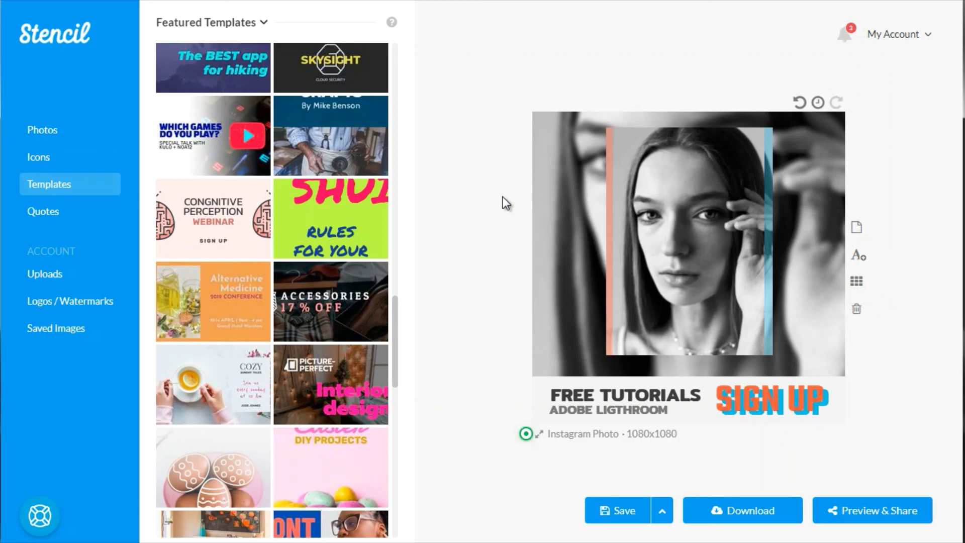
pyautogui.click(61, 133)
pyautogui.click(45, 273)
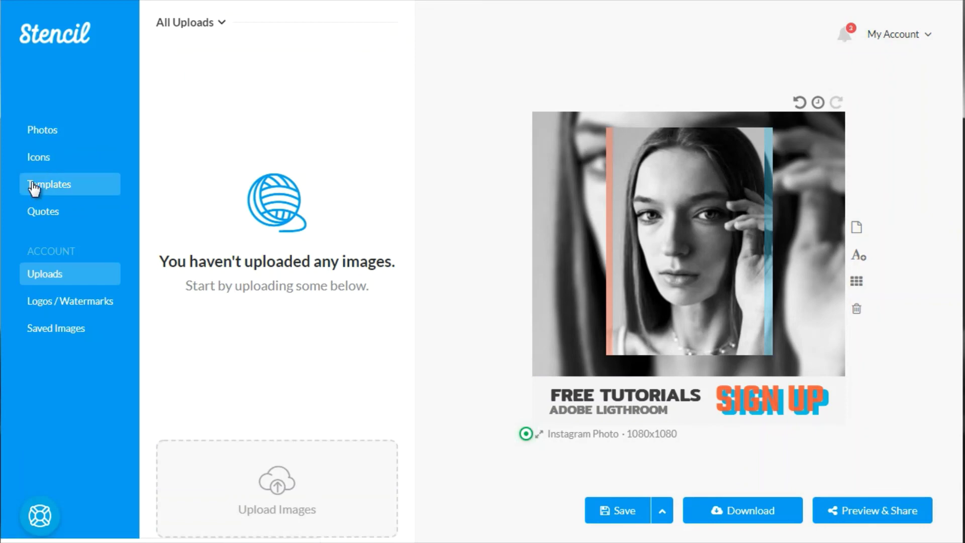